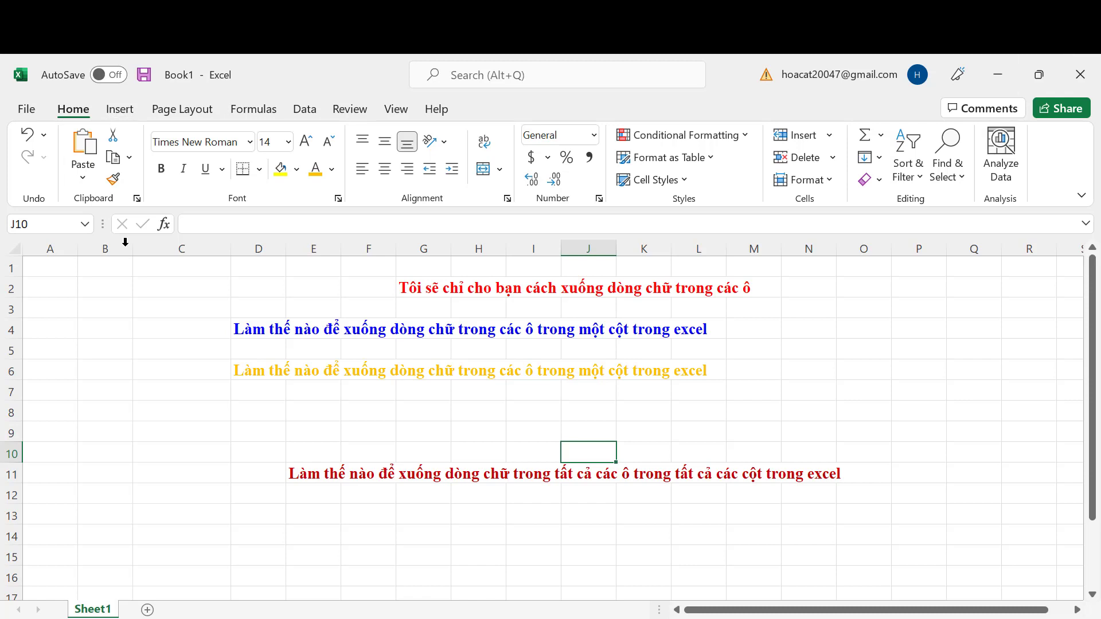
Select cell D4, which holds the blue Vietnamese sentence
left_click(244, 332)
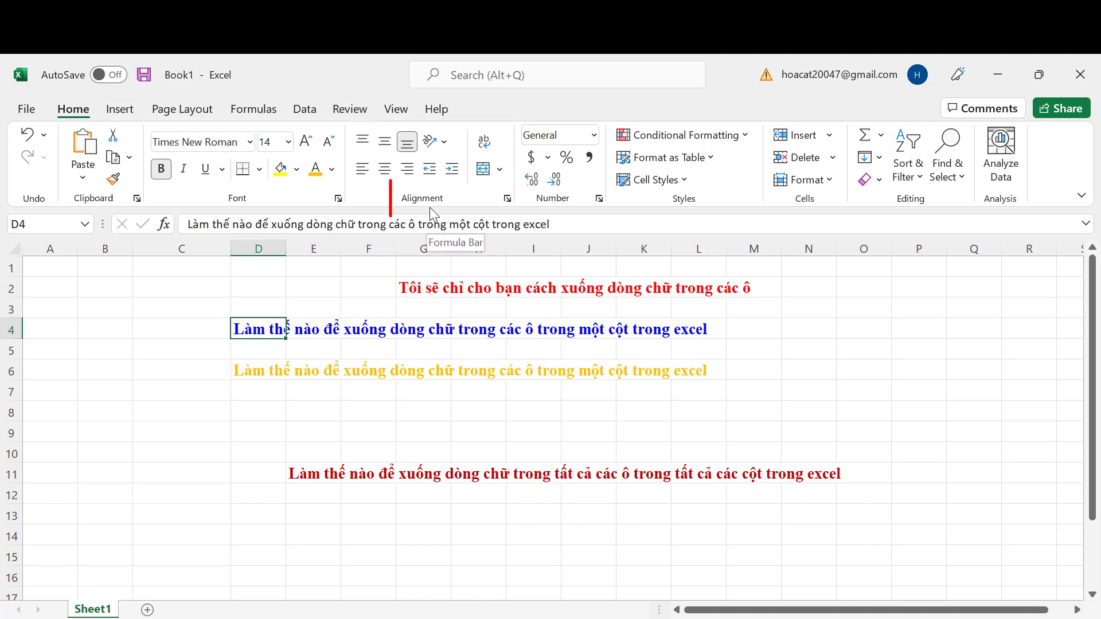
Turn on Wrap text for cell D4 through the Format Cells Alignment settings
left_click(507, 200)
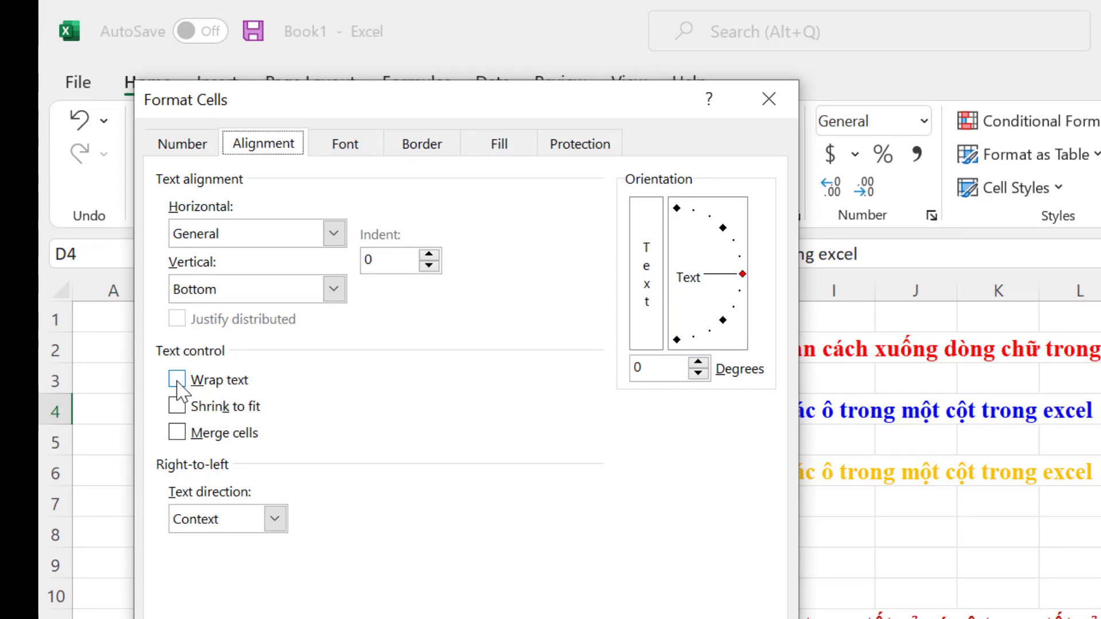
left_click(177, 379)
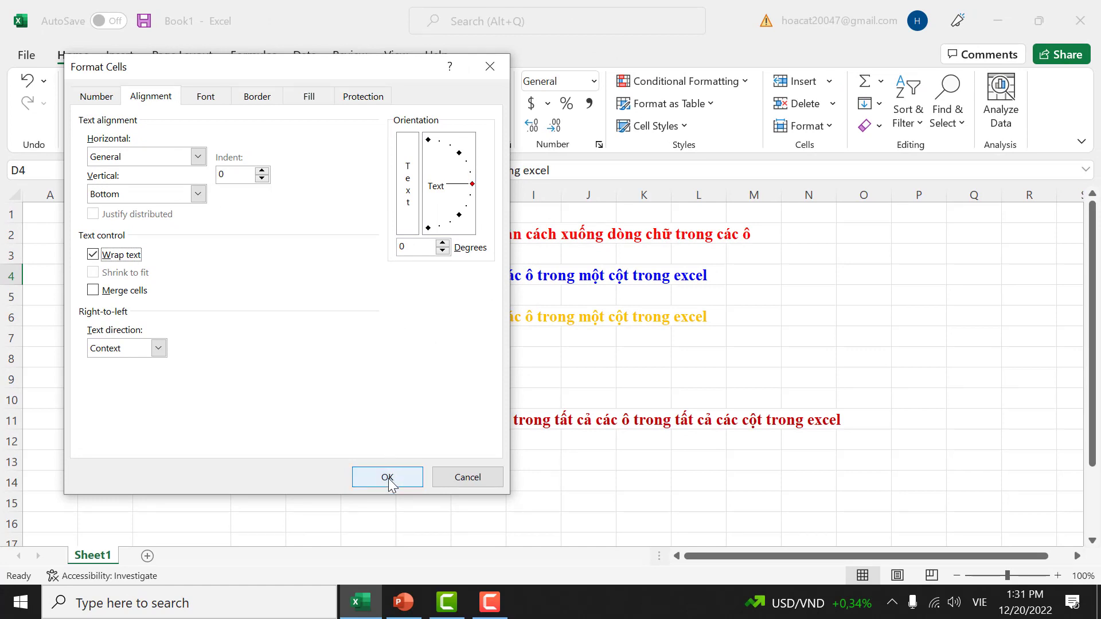
left_click(388, 478)
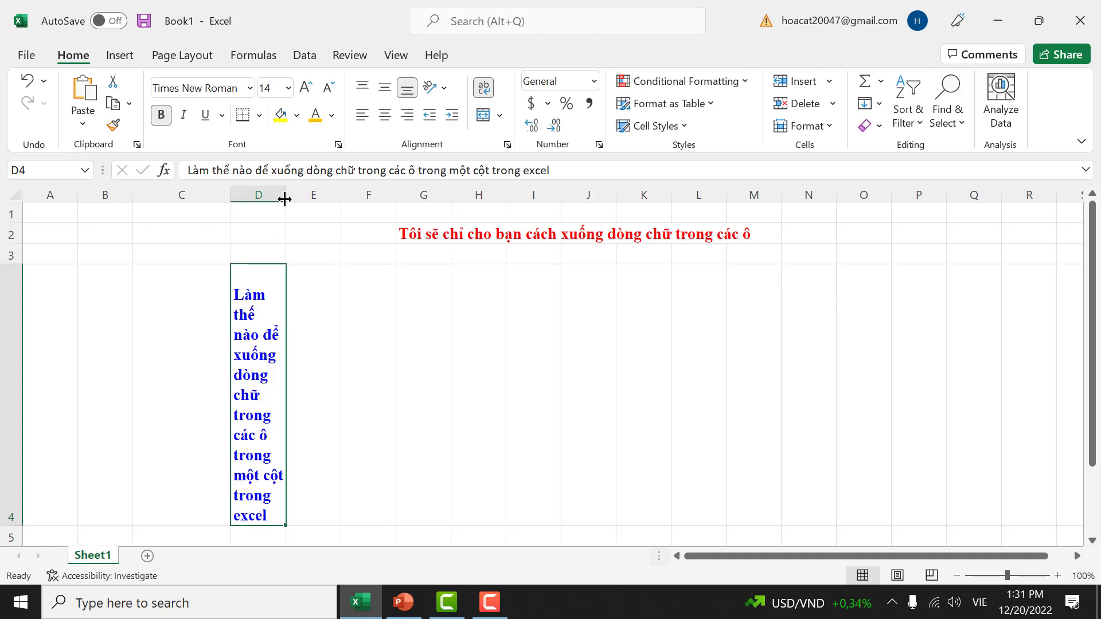
Widen column D slightly and top-align the wrapped sentence in D4
left_click_drag(285, 199, 314, 205)
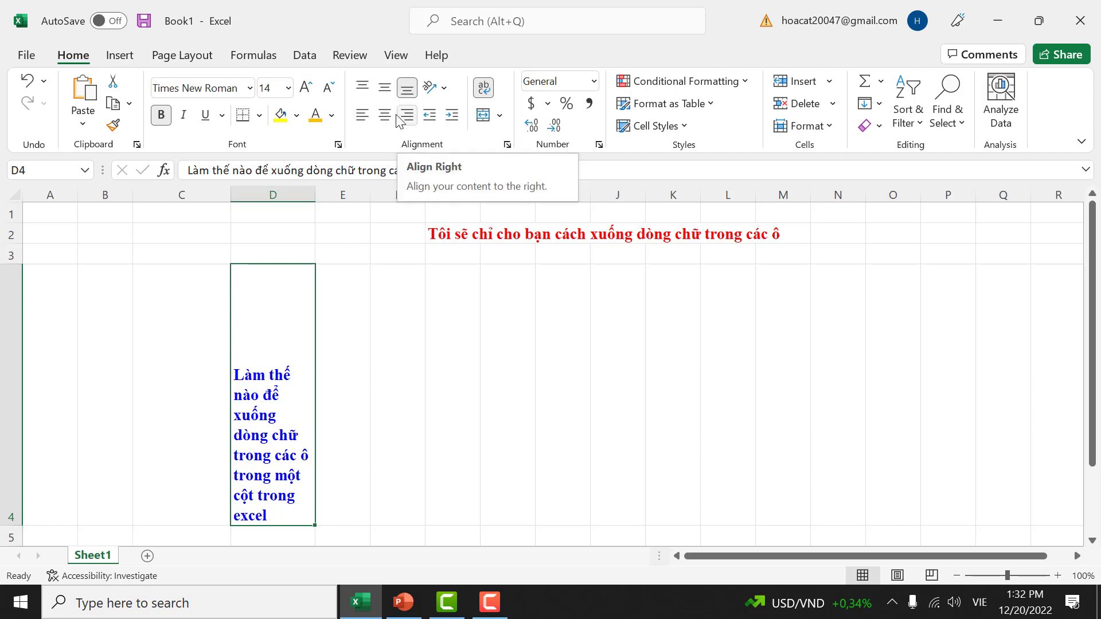
left_click(363, 89)
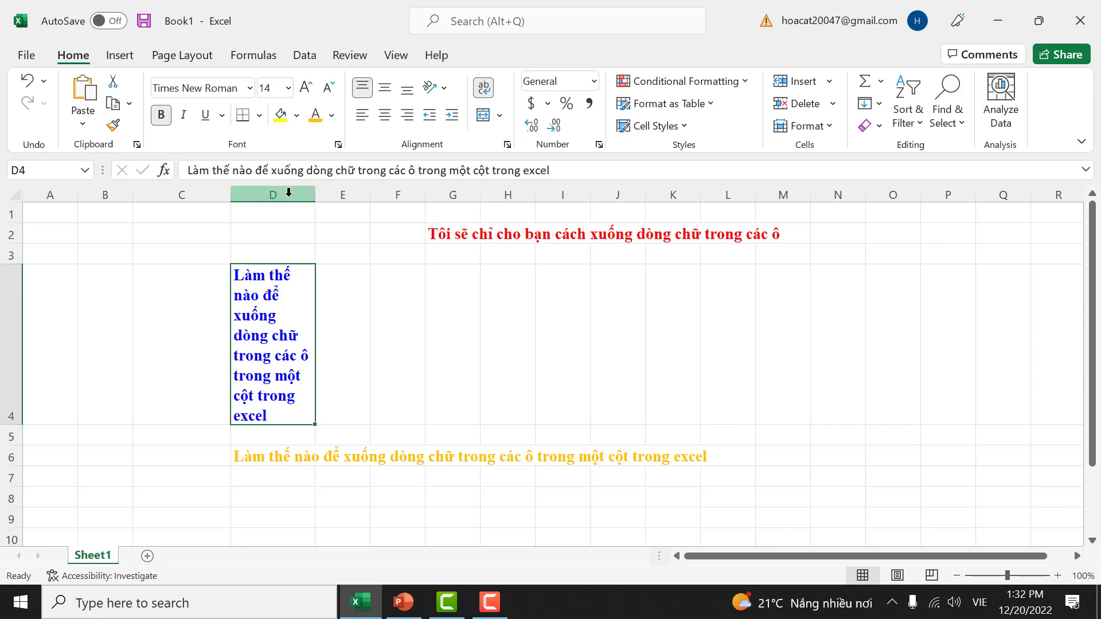
Select column D and turn on Wrap text for the whole column
left_click(289, 193)
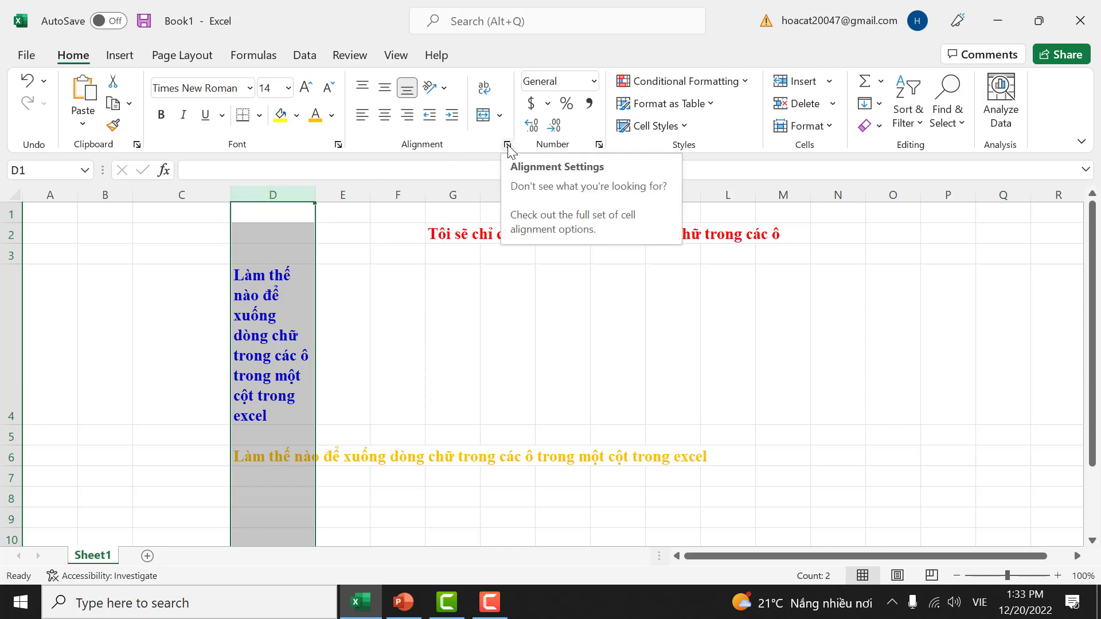
left_click(508, 145)
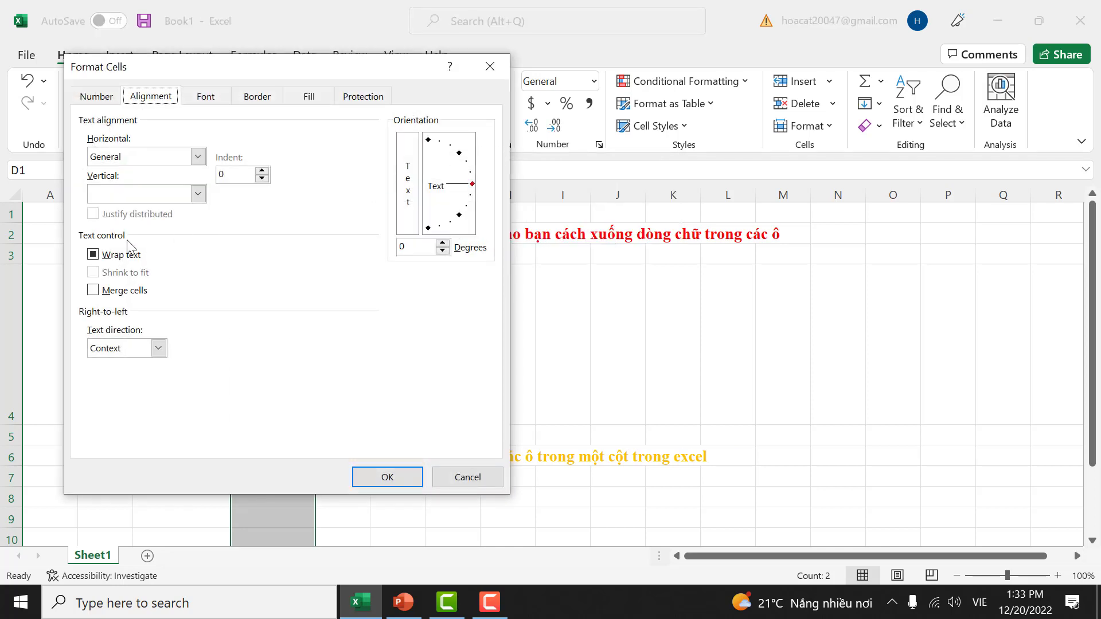
left_click(93, 255)
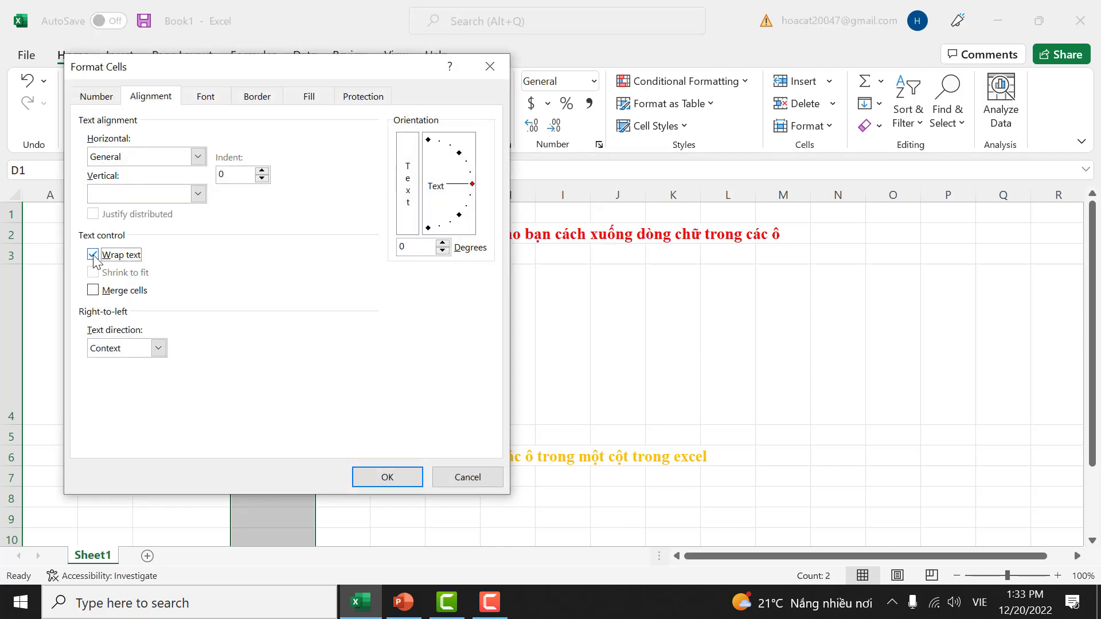
left_click(388, 481)
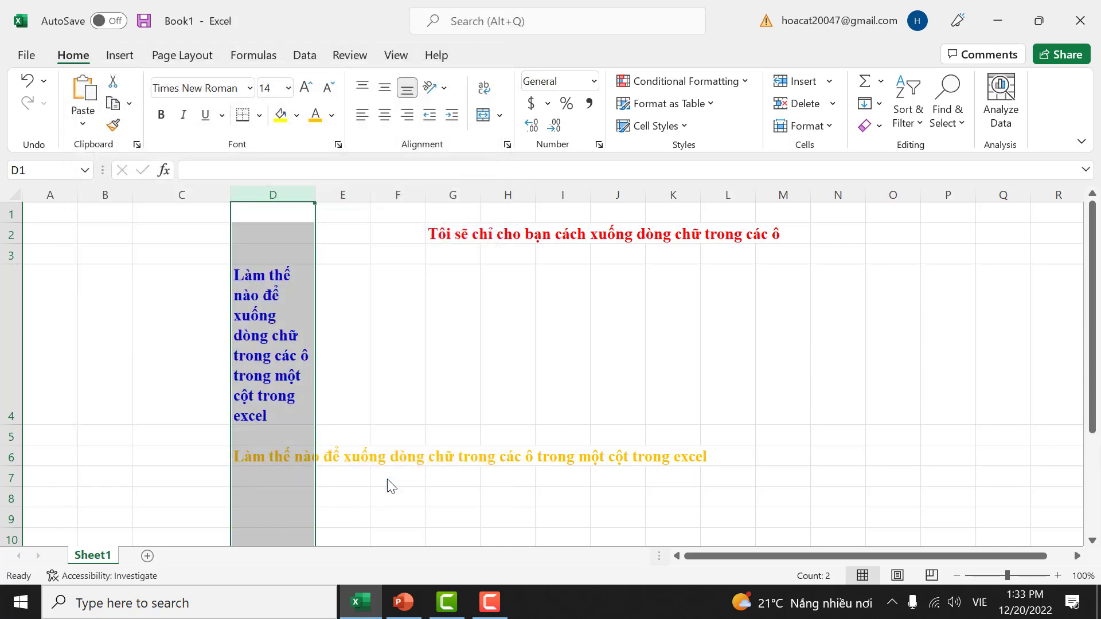
Clear the selection and scroll to confirm the D6 sentence now wraps
scroll(308, 392, "down", 1)
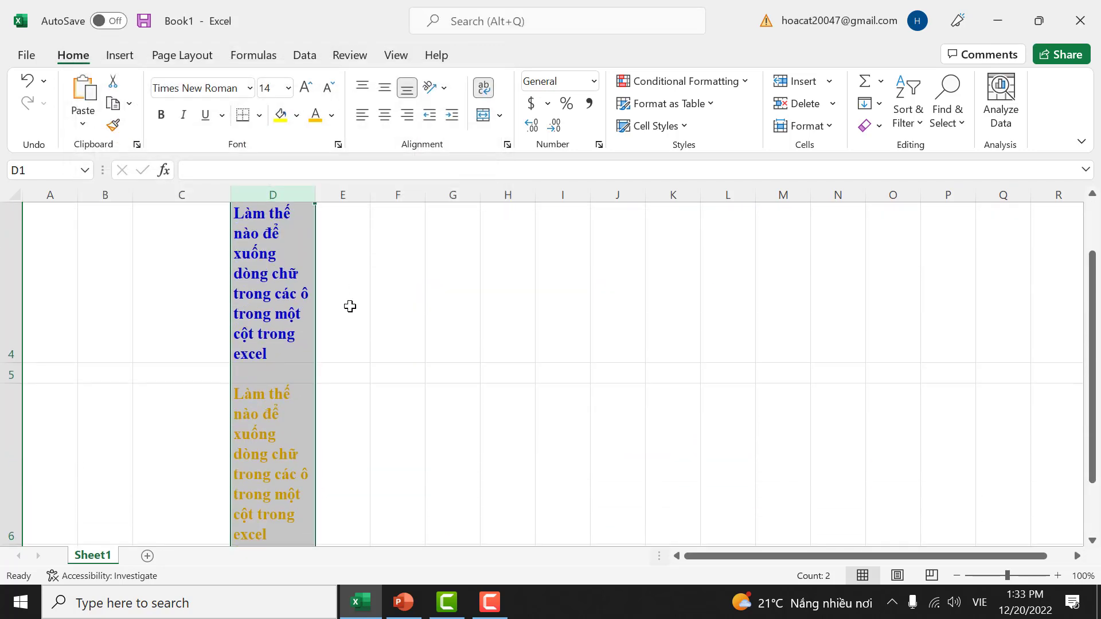
left_click(350, 307)
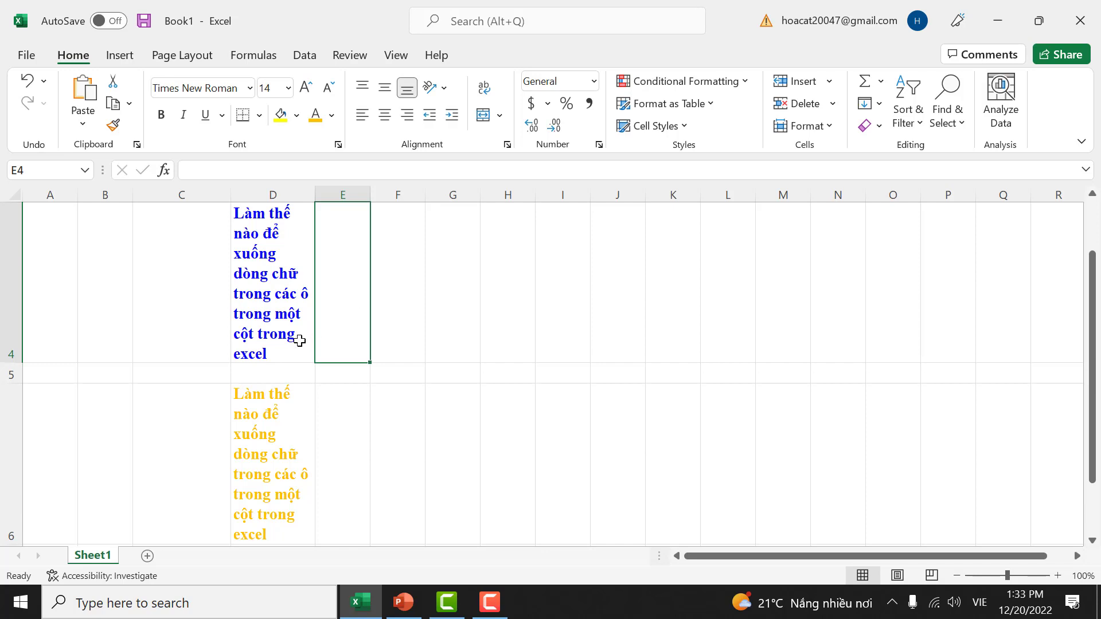
scroll(298, 340, "up", 1)
scroll(274, 277, "down", 2)
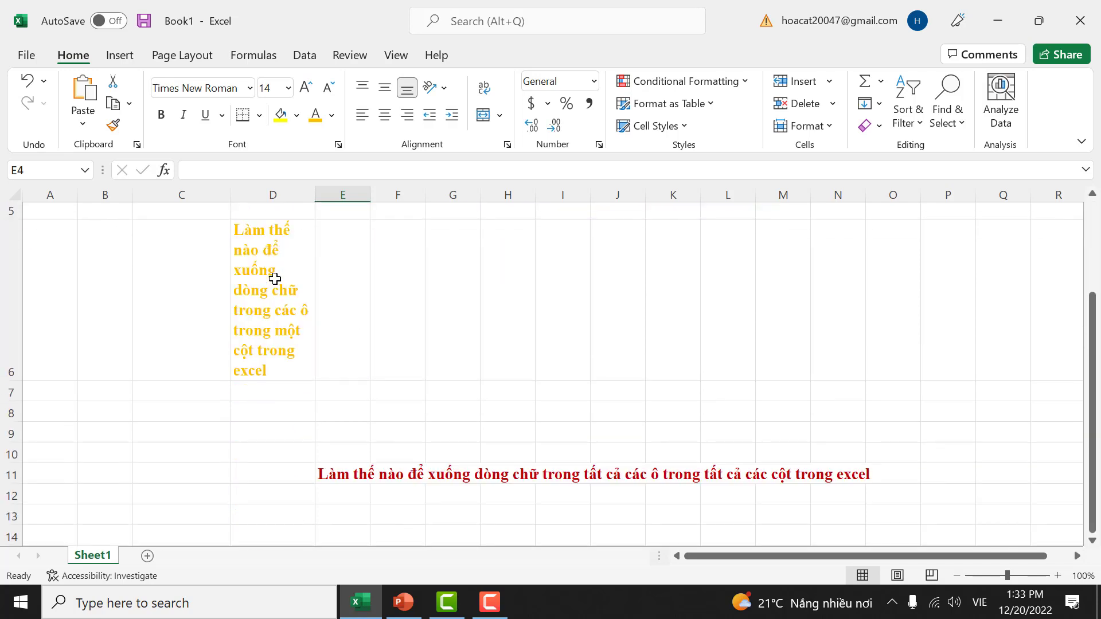
scroll(275, 276, "up", 2)
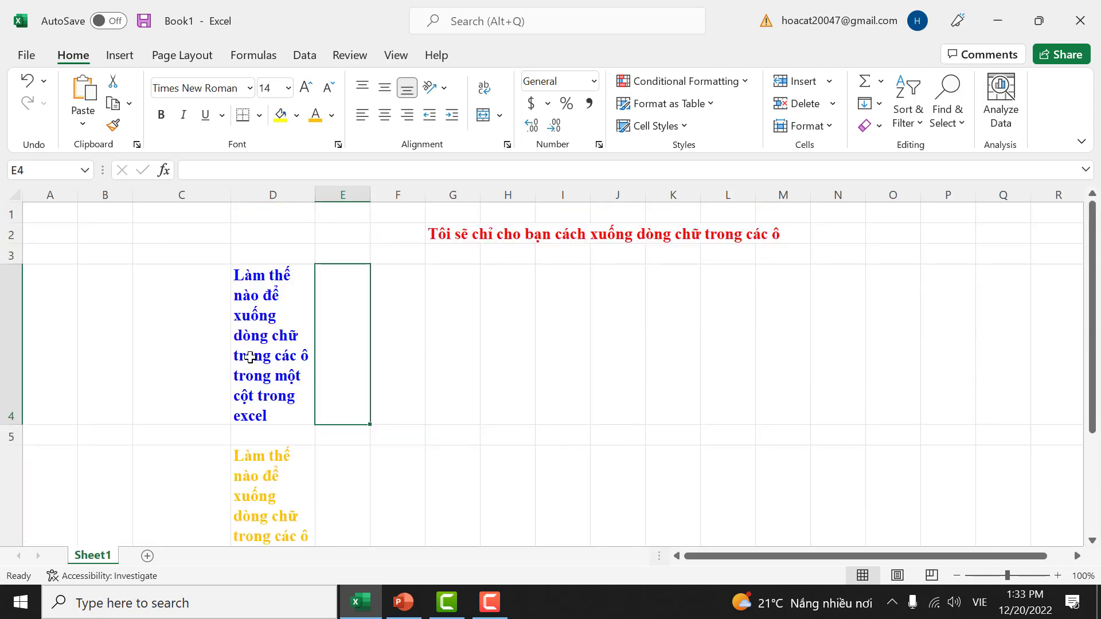
scroll(250, 357, "down", 1)
scroll(267, 351, "down", 1)
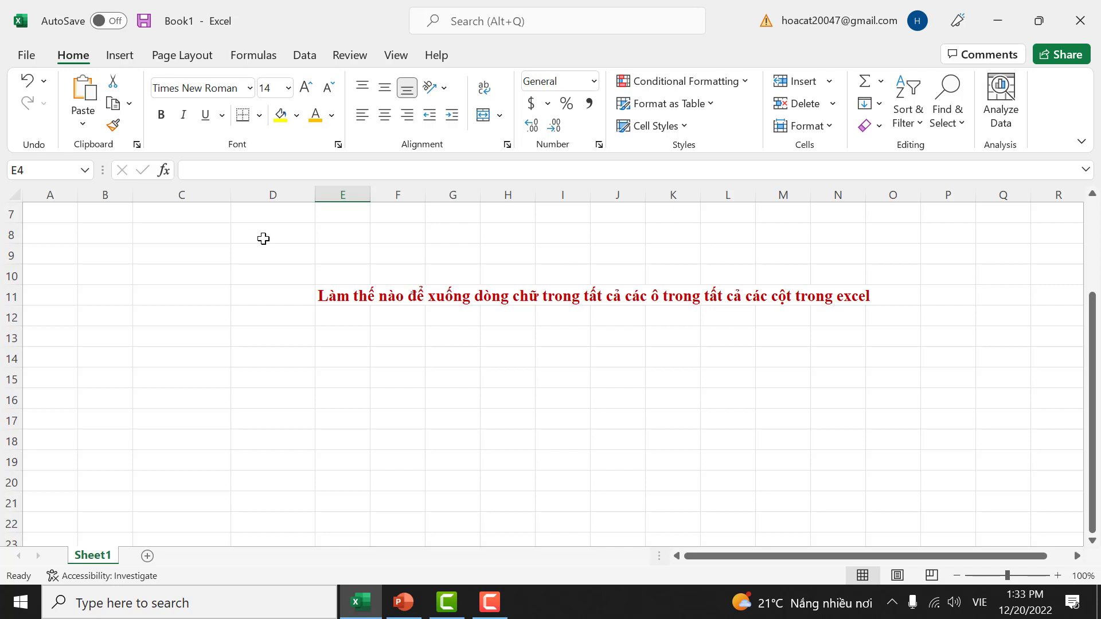
Enter the test text 'Kiểm tra xem nào' into cell D8
left_click(263, 238)
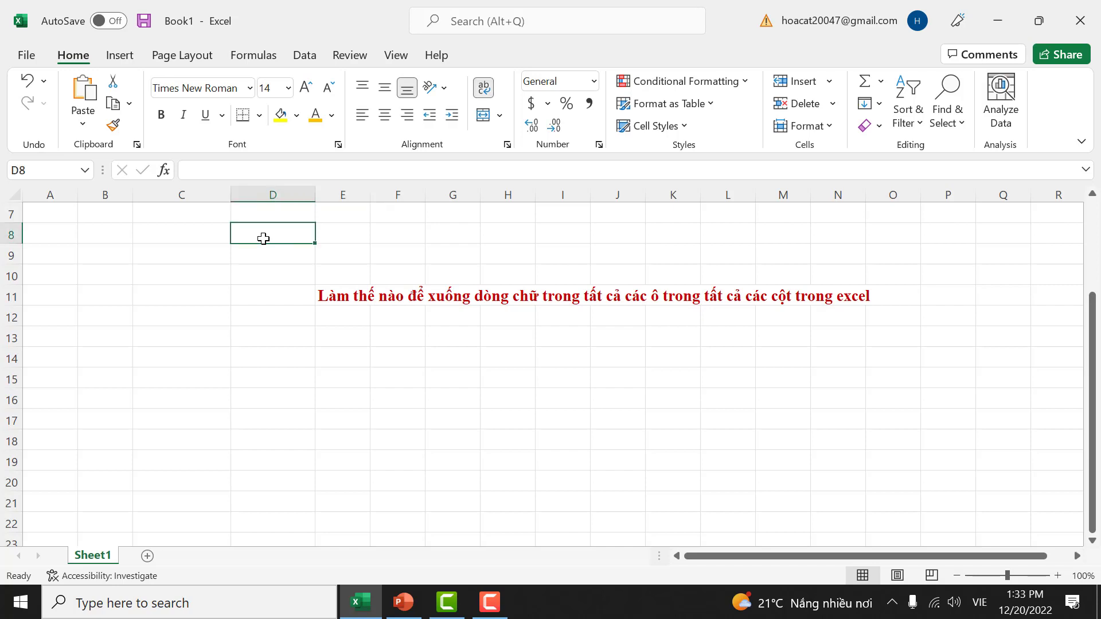
type("Kiểm ")
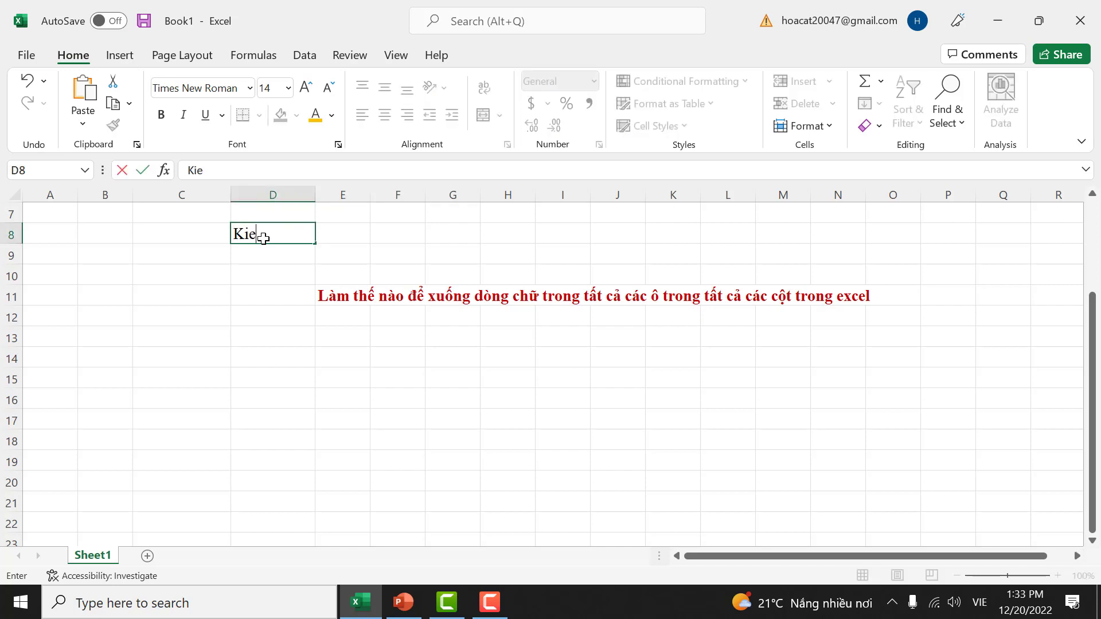
type("tra")
type(" xem na")
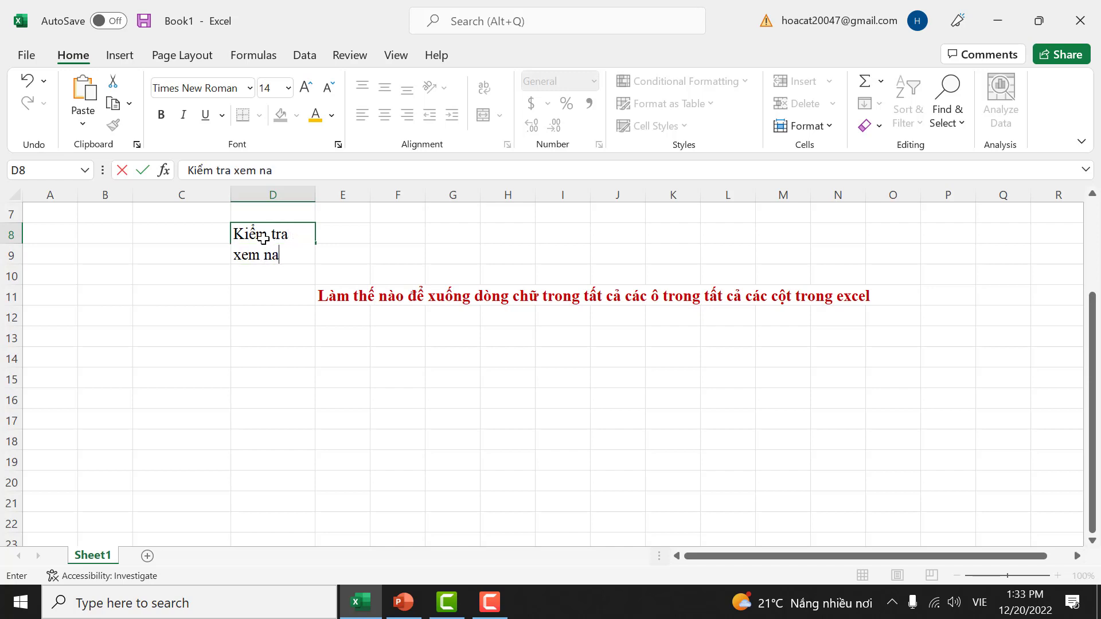
type("of")
left_click(279, 287)
Reselect D8 and scroll through the sheet to check its text wraps
scroll(365, 262, "up", 2)
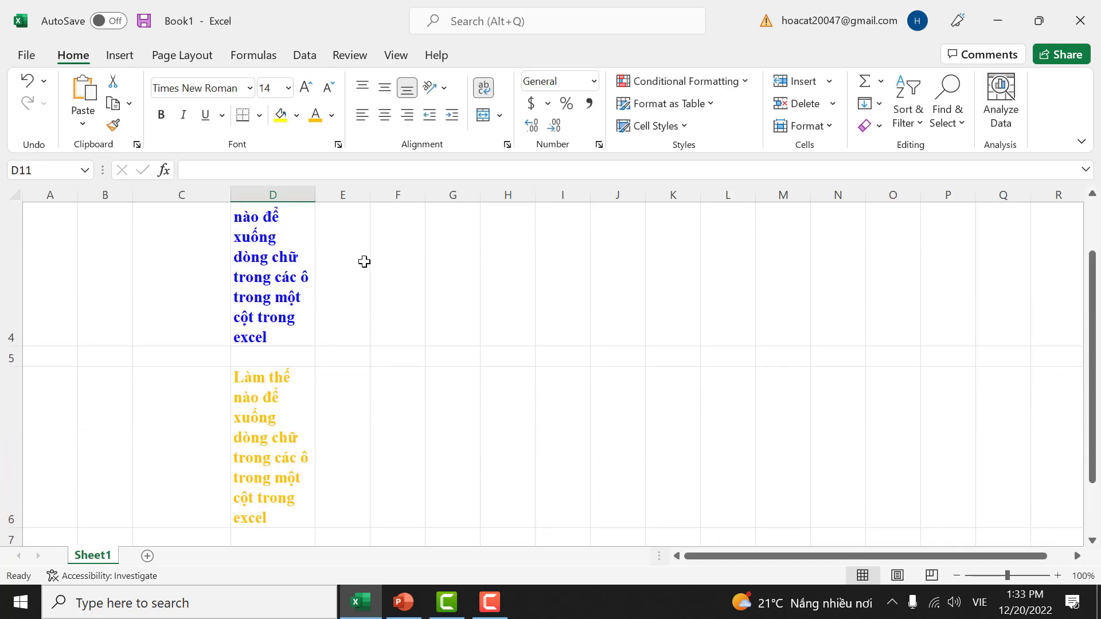
scroll(364, 262, "down", 2)
left_click(285, 249)
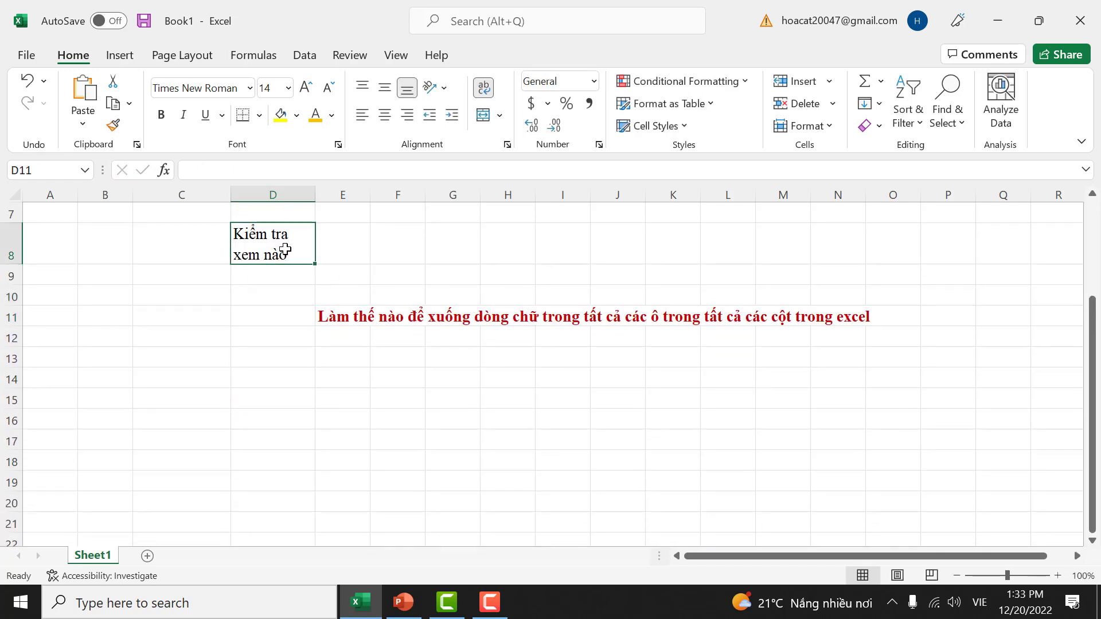
scroll(291, 264, "up", 1)
scroll(296, 272, "up", 1)
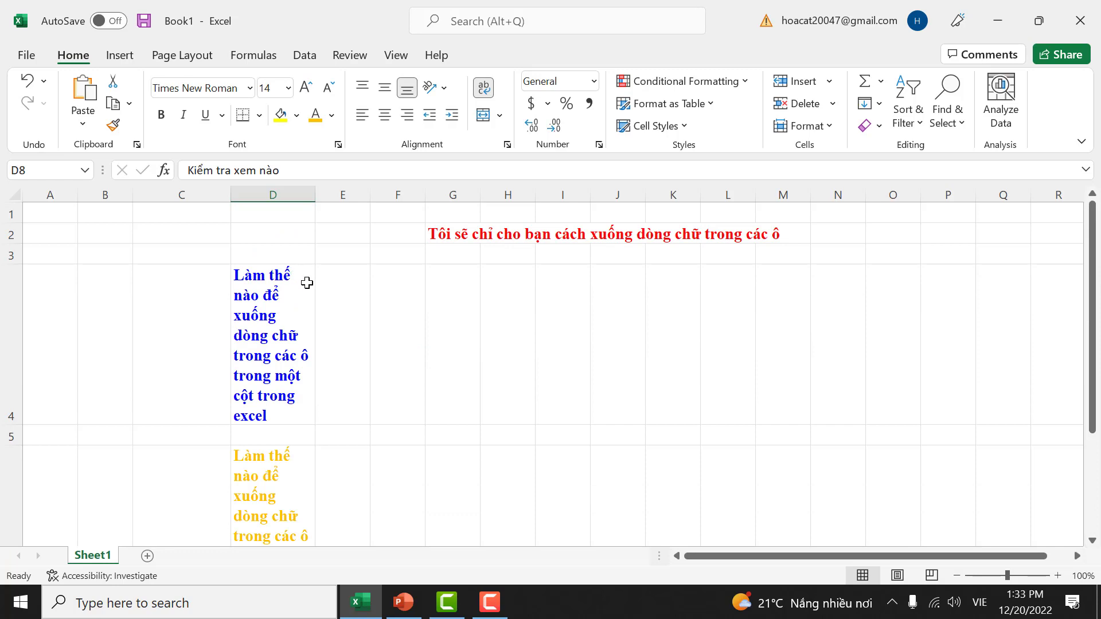
scroll(375, 356, "down", 1)
scroll(375, 356, "down", 1)
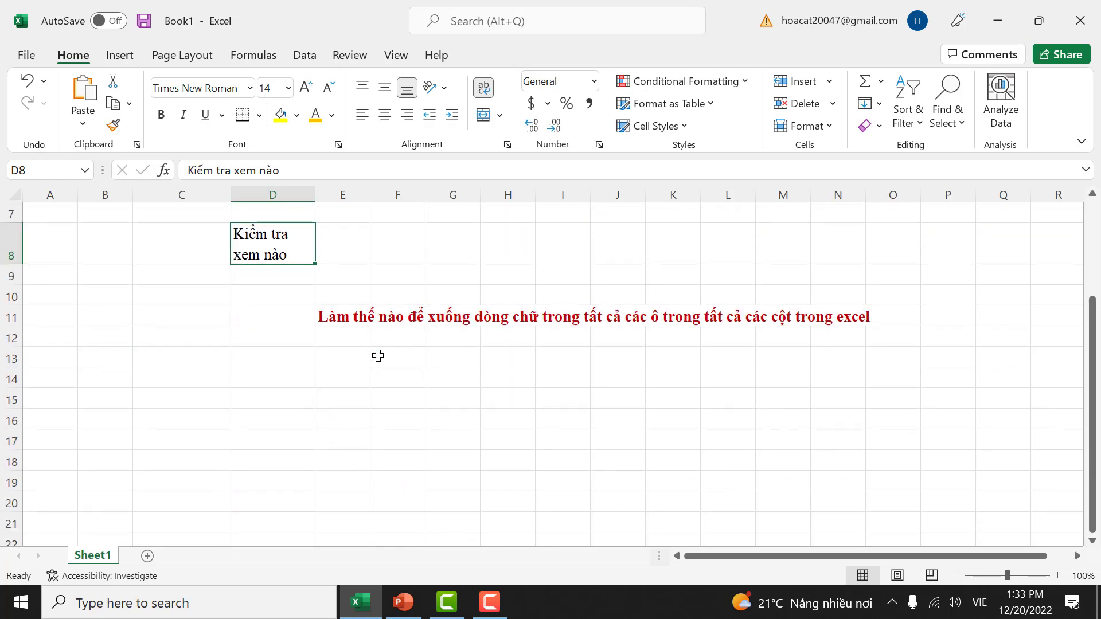
scroll(375, 356, "up", 1)
scroll(378, 356, "up", 1)
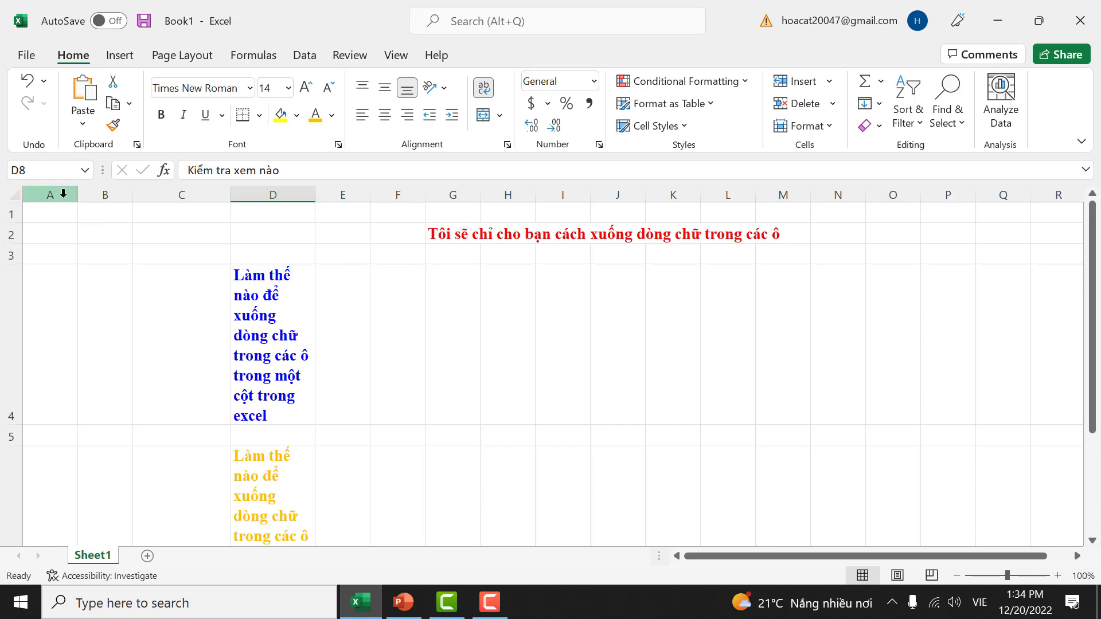
Select columns A through M and turn on Wrap text for all of them
left_click_drag(63, 193, 694, 230)
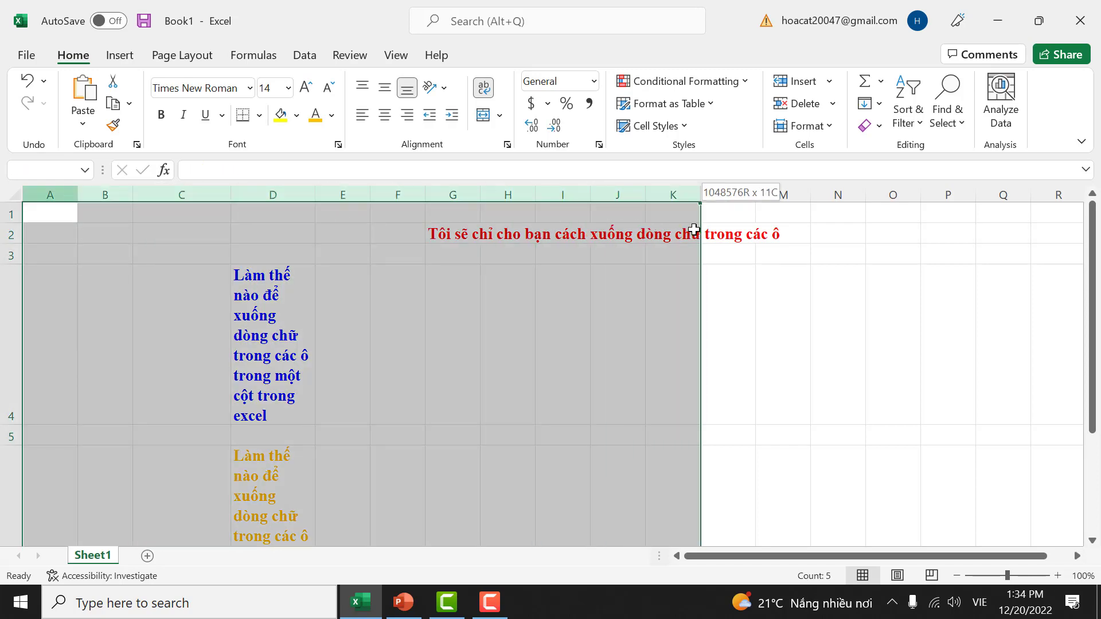
left_click_drag(694, 229, 801, 241)
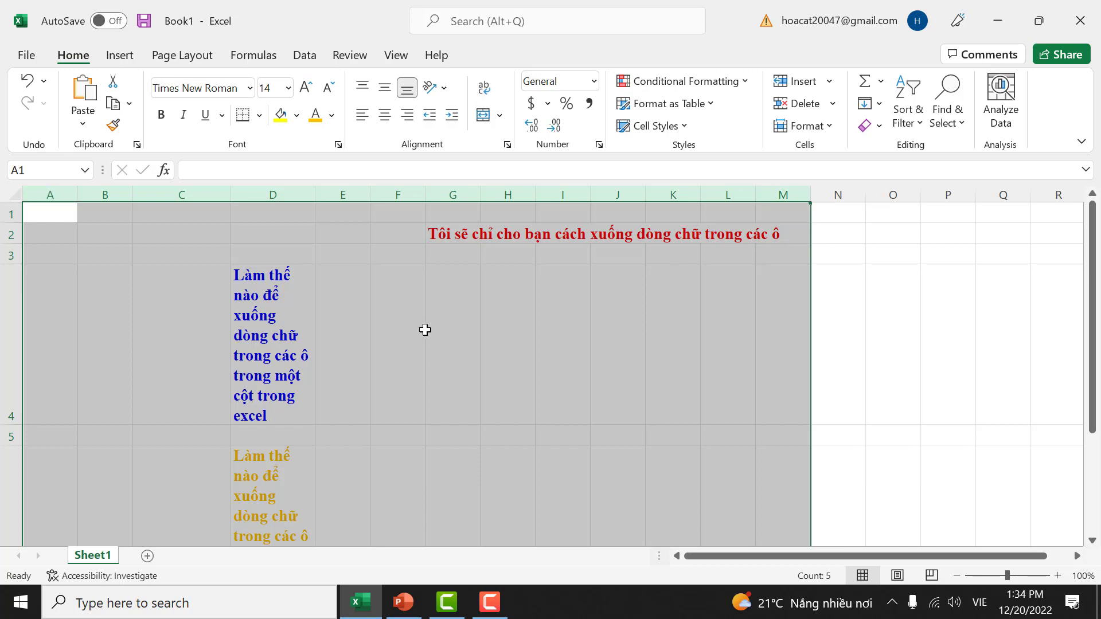
scroll(425, 329, "down", 1)
scroll(425, 330, "up", 1)
left_click(508, 146)
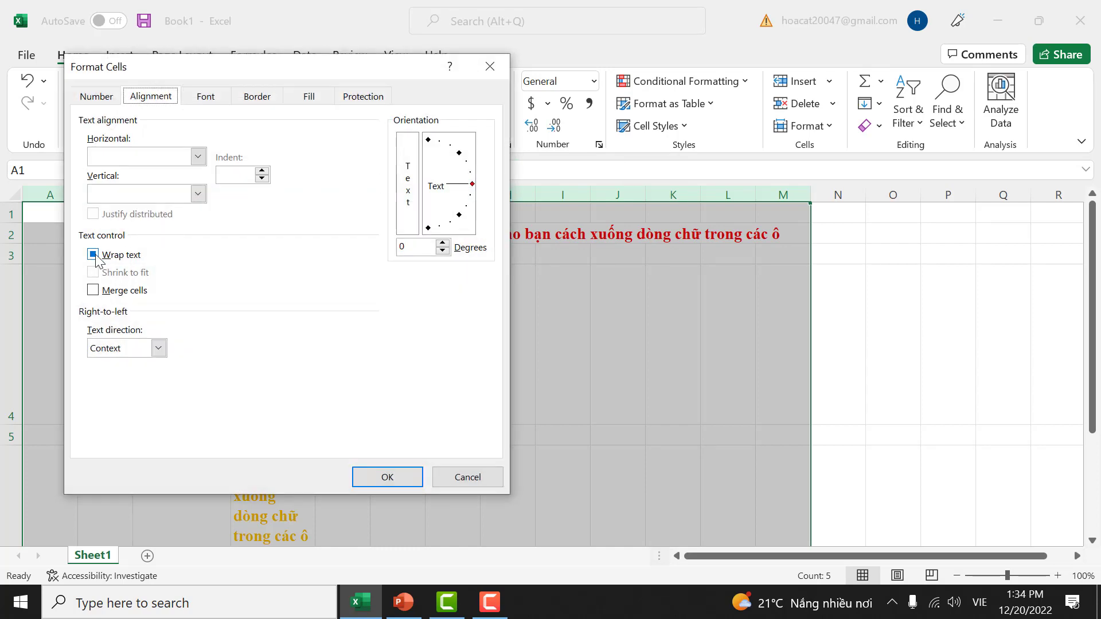
left_click(94, 256)
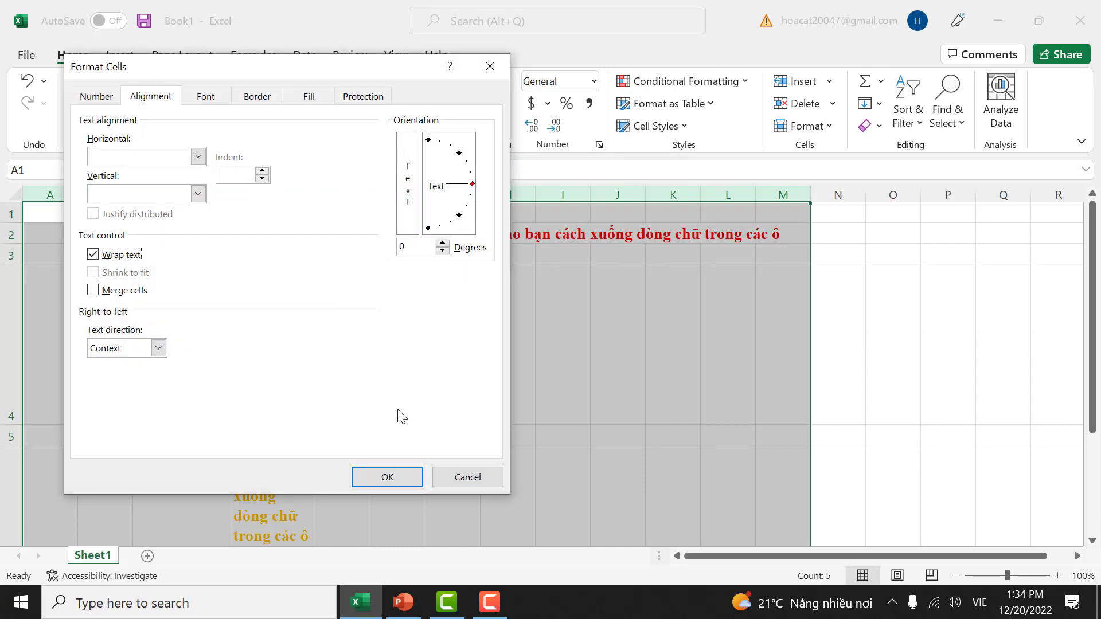
left_click(394, 480)
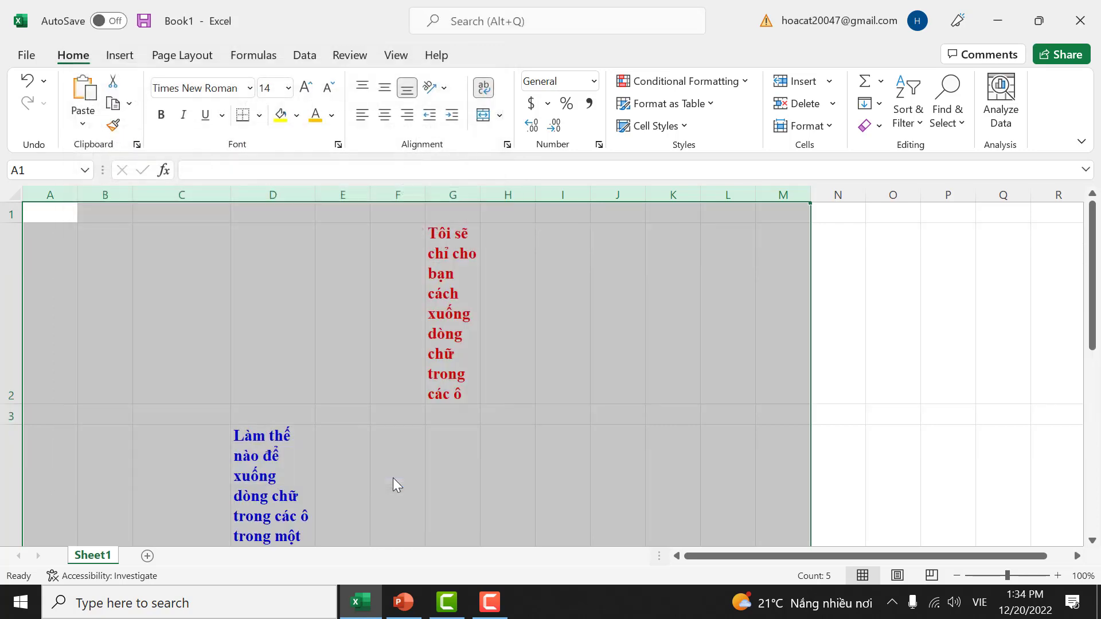
Clear the selection and scroll to check the red sentences in G2 and E11 wrap
scroll(445, 445, "down", 1)
scroll(446, 444, "down", 1)
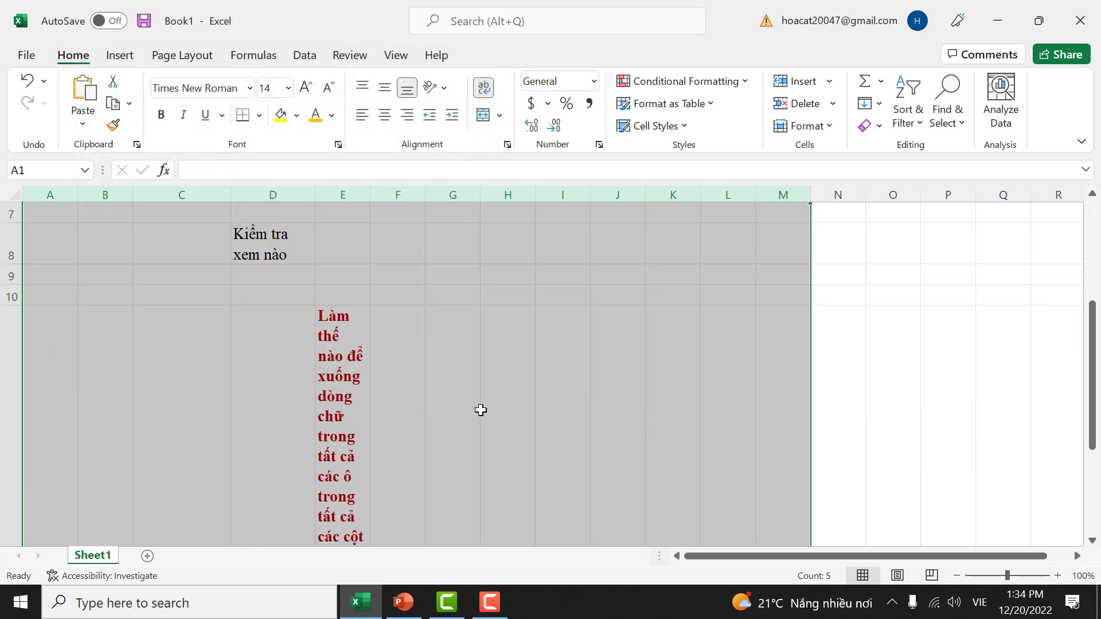
left_click(482, 411)
scroll(481, 411, "down", 1)
scroll(484, 407, "up", 3)
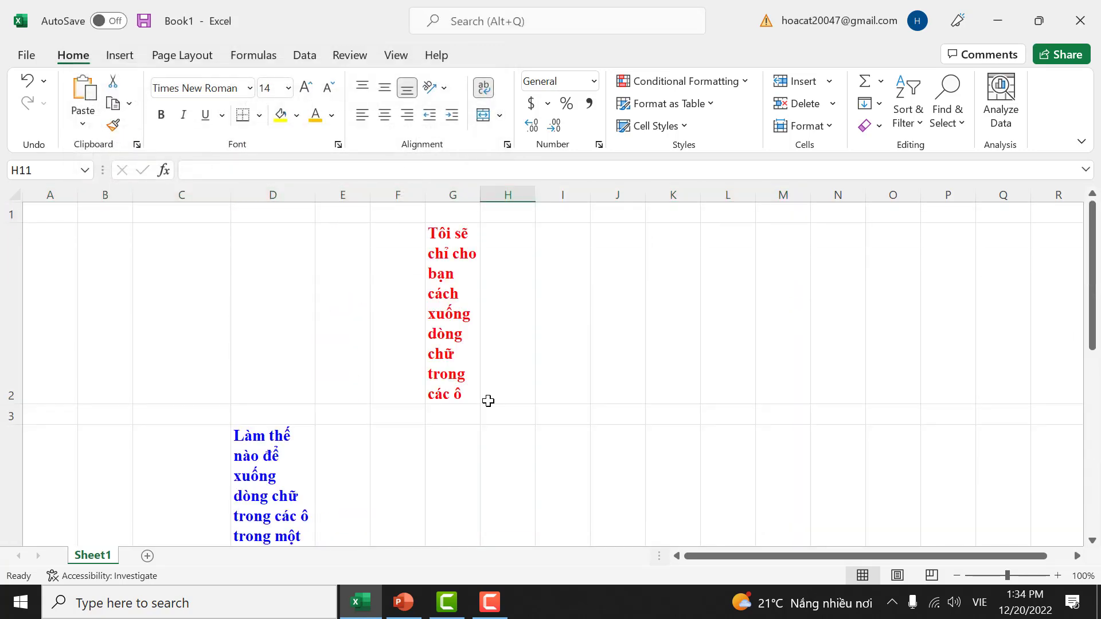
scroll(581, 366, "down", 2)
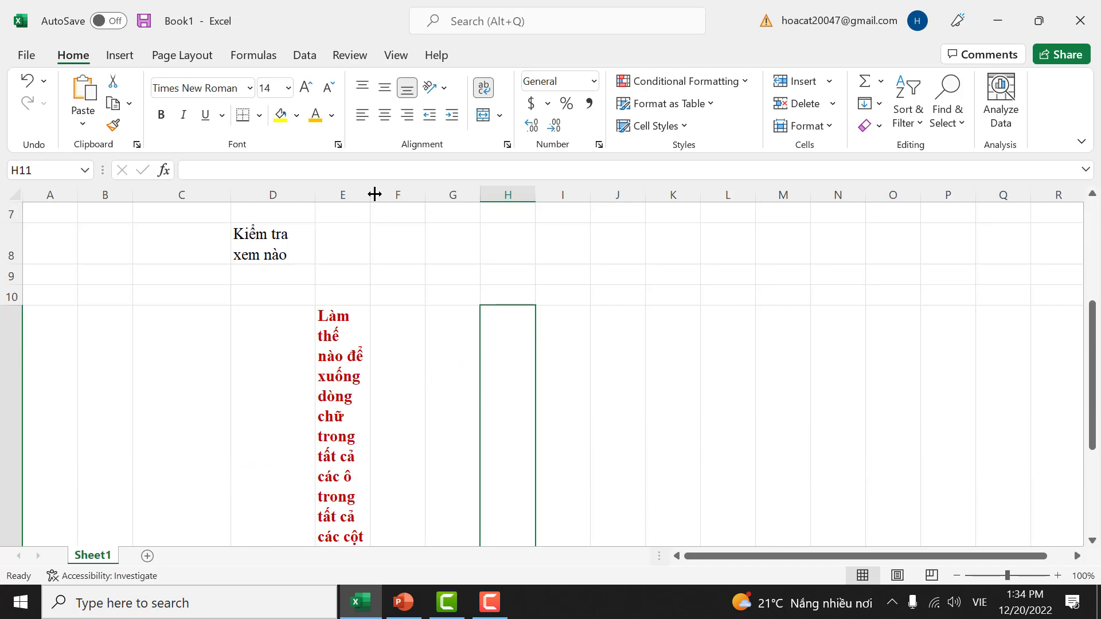
scroll(422, 333, "up", 1)
scroll(415, 333, "up", 1)
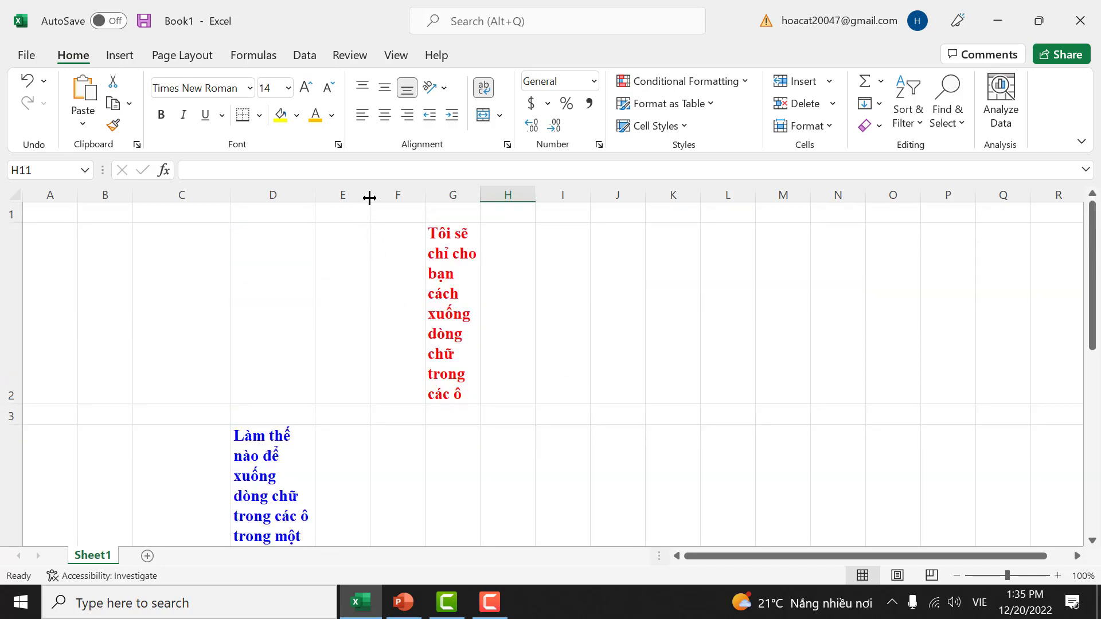
Drag the column E border to make column E wider
left_click_drag(369, 198, 396, 198)
left_click(355, 392)
scroll(353, 389, "down", 1)
scroll(353, 391, "up", 1)
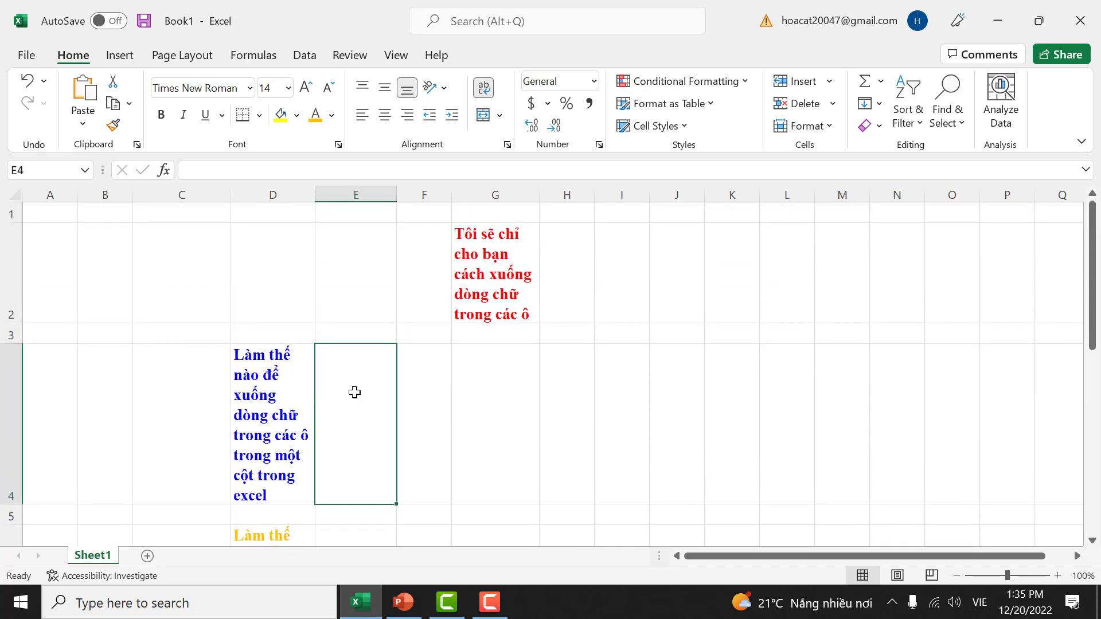
Enter 'Kiểm tra thử nào' in cell I2 so it wraps over three lines
left_click(561, 415)
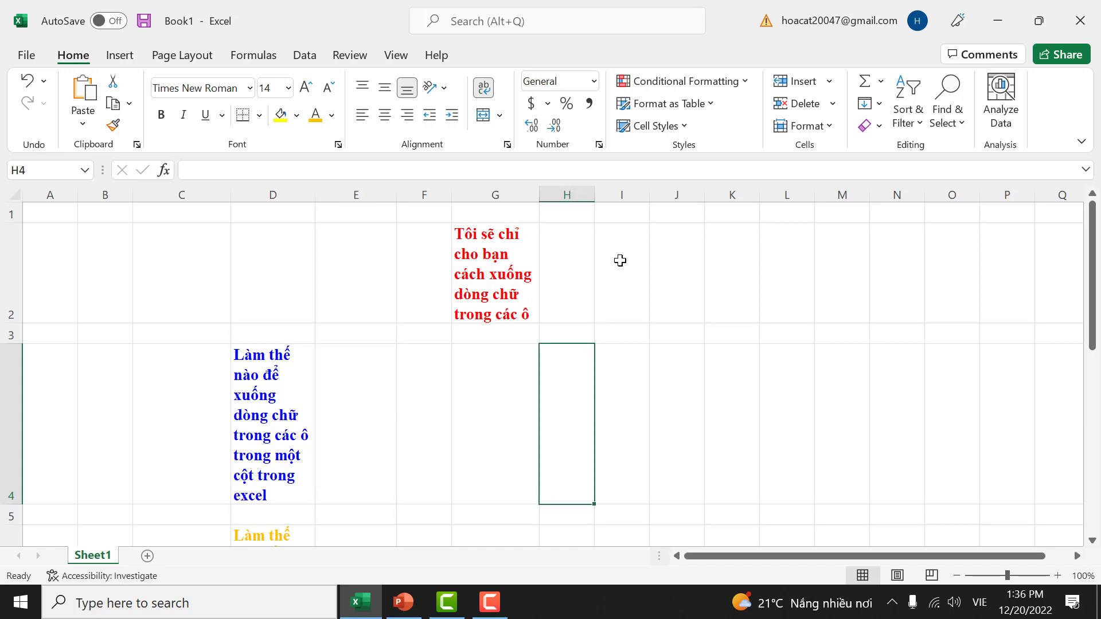
left_click(620, 260)
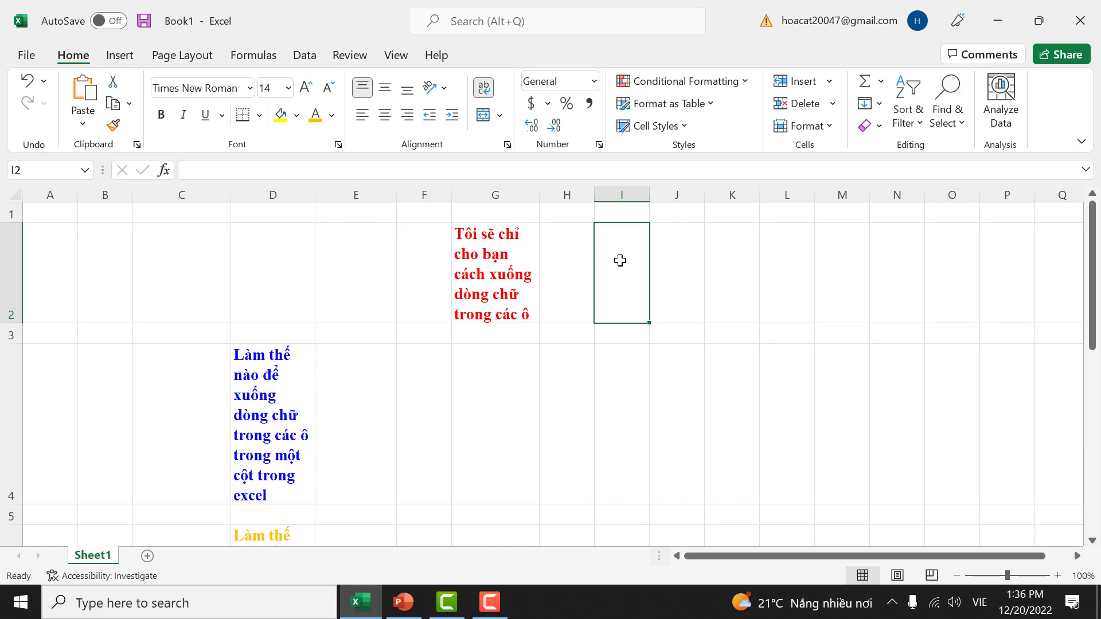
type("Kiểm ")
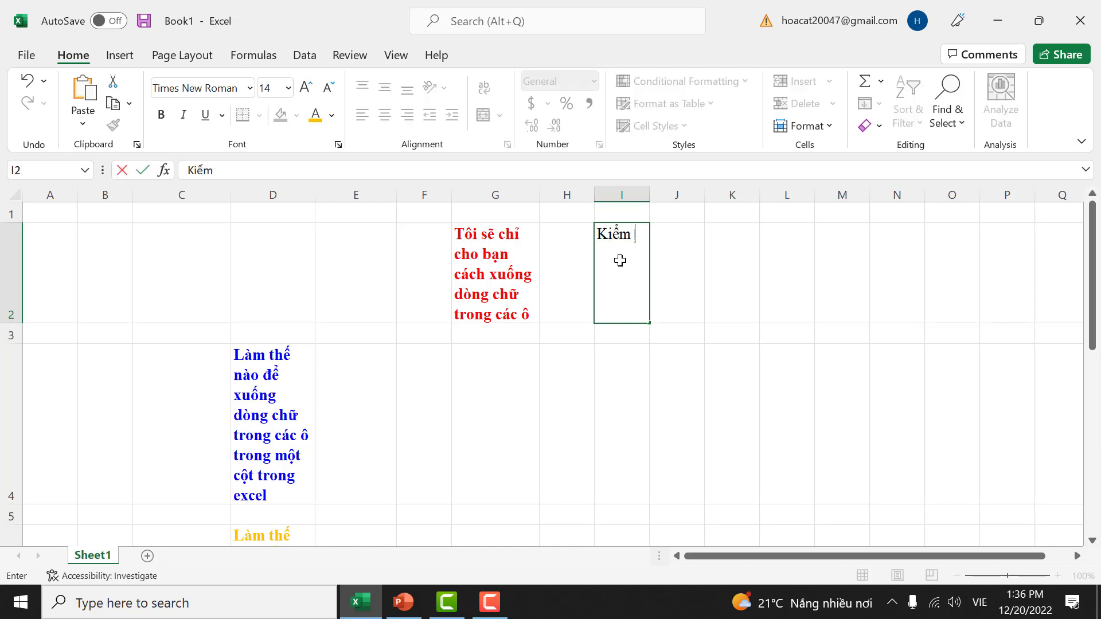
type("tra")
type(" thư")
type(" nà")
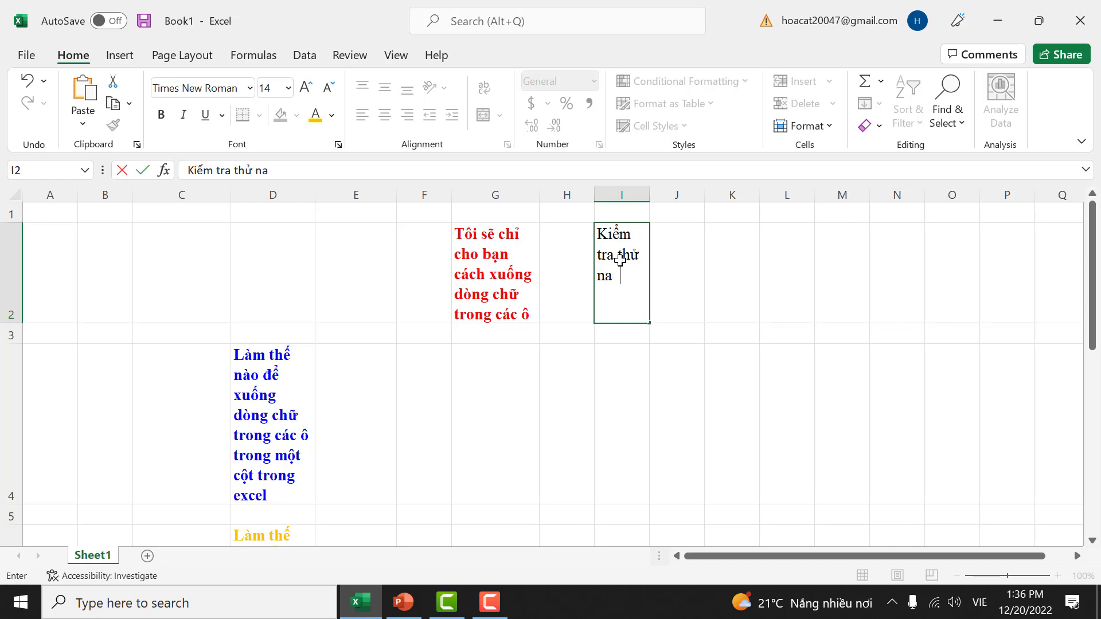
type("o")
left_click(596, 363)
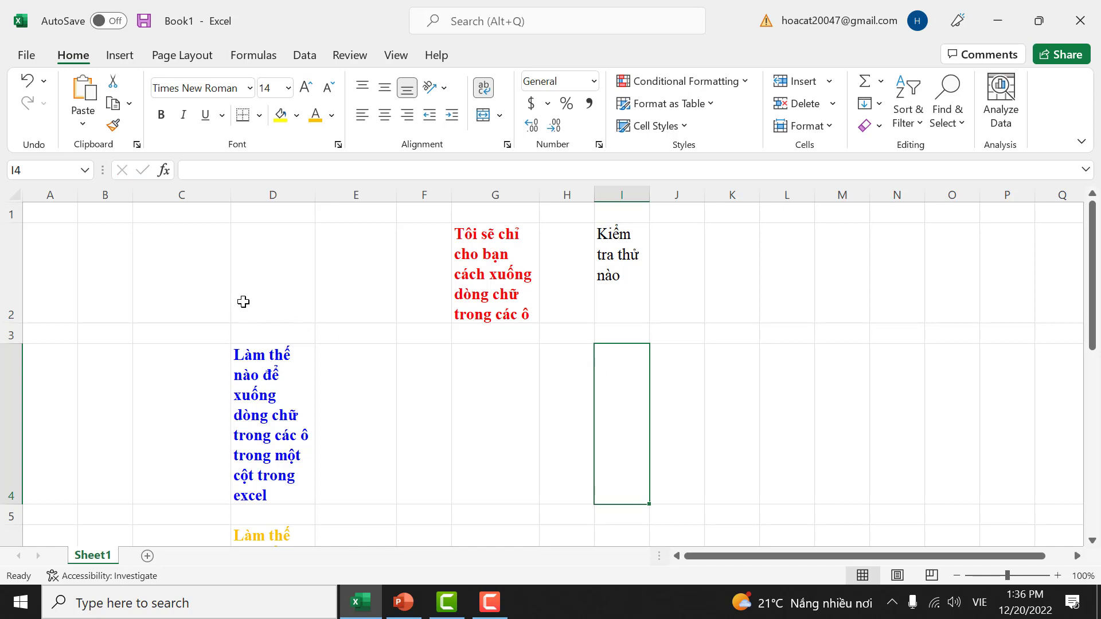
key("Right")
key("Right")
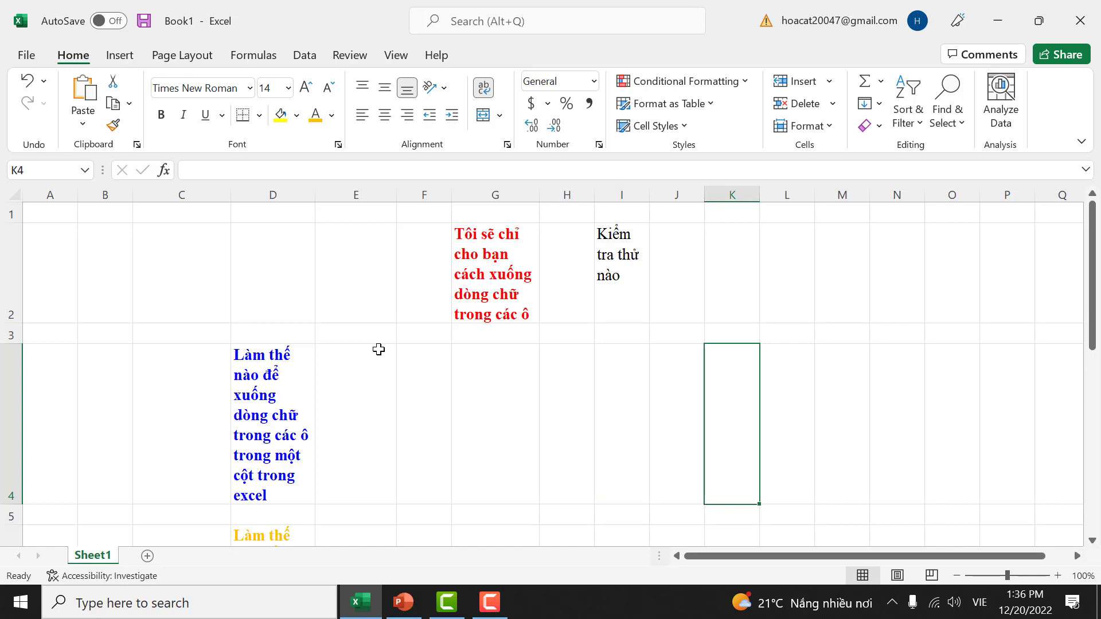
key("Left")
key("Left")
key("Left")
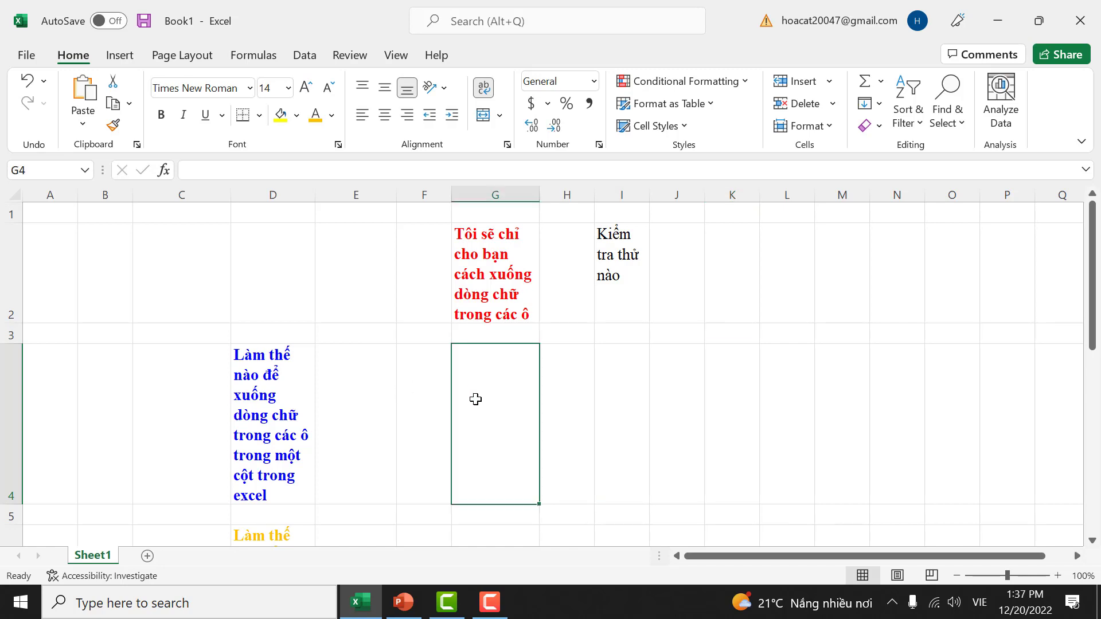